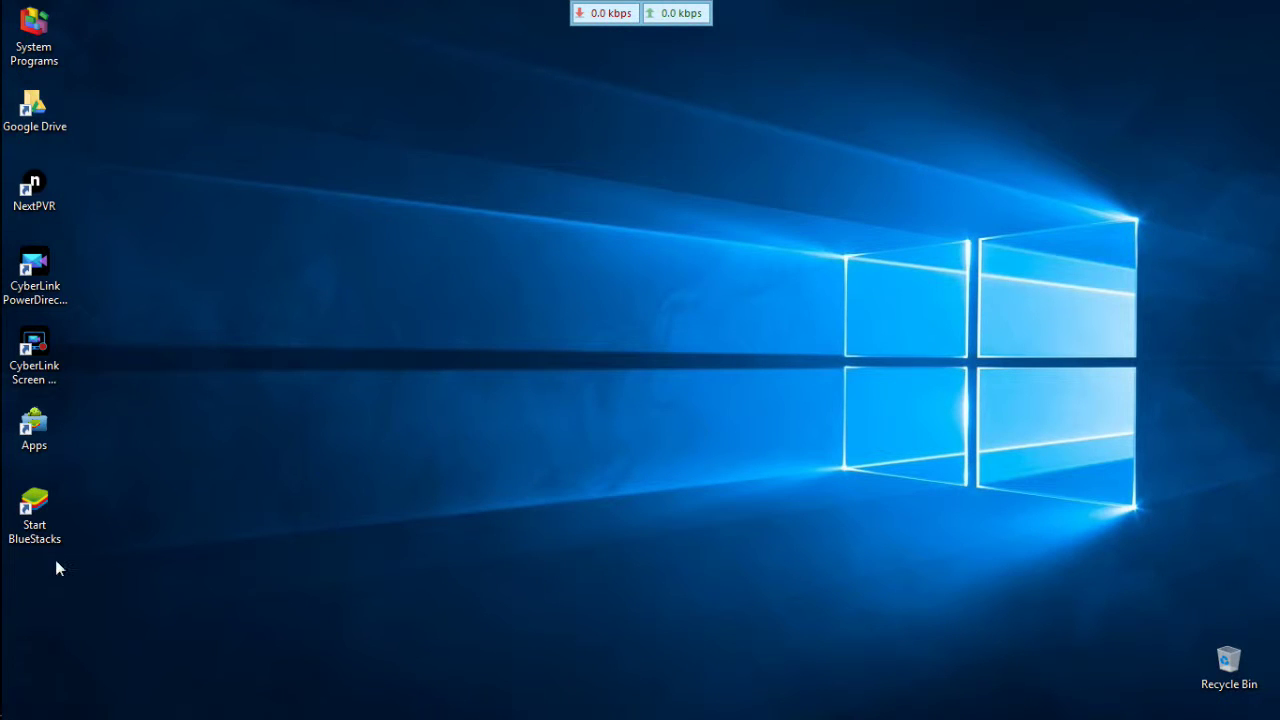
Step: Restore the Activity Indicator window from its tray icon, showing the Program settings tab
mouse_move(6, 571)
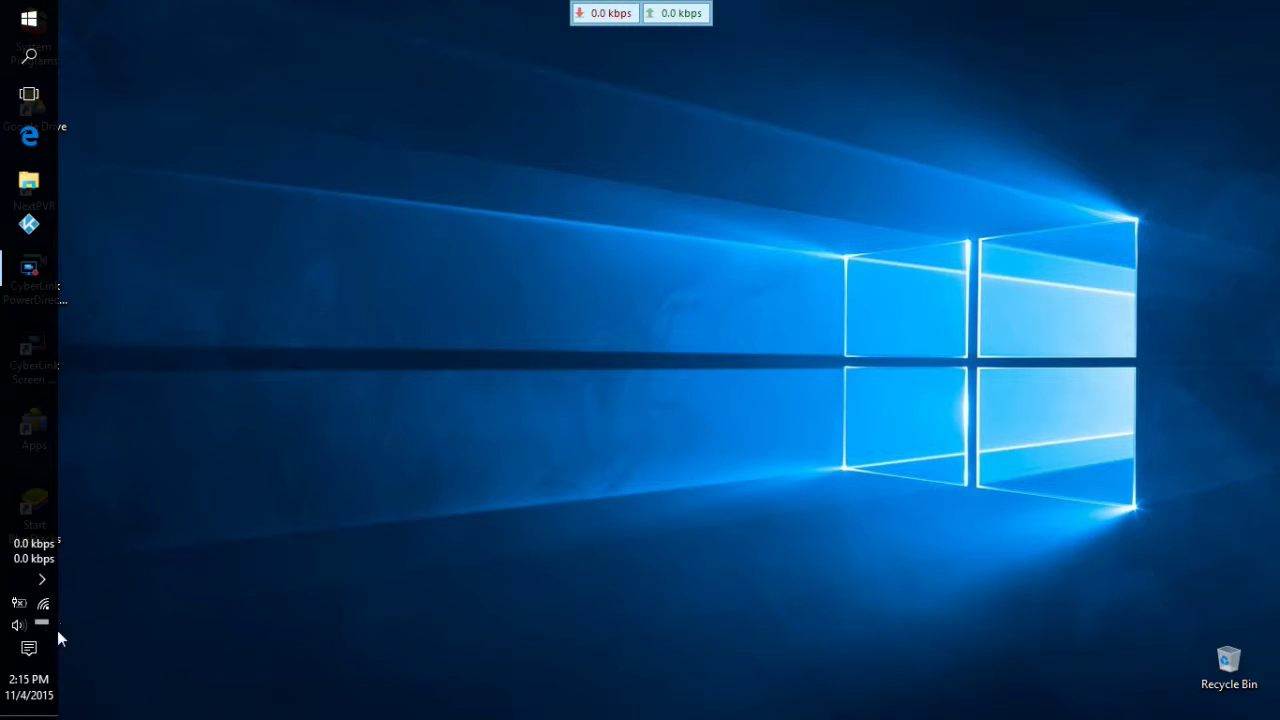
mouse_move(46, 635)
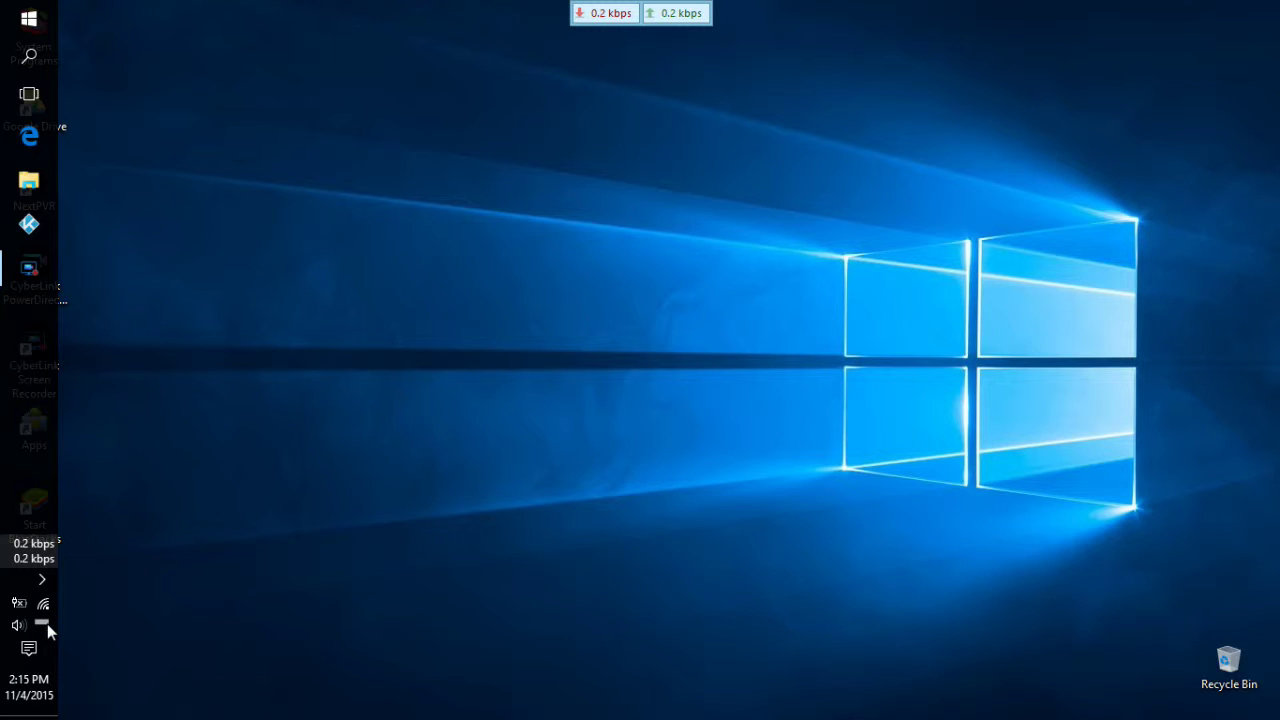
left_click(44, 624)
left_click(47, 621)
left_click(47, 621)
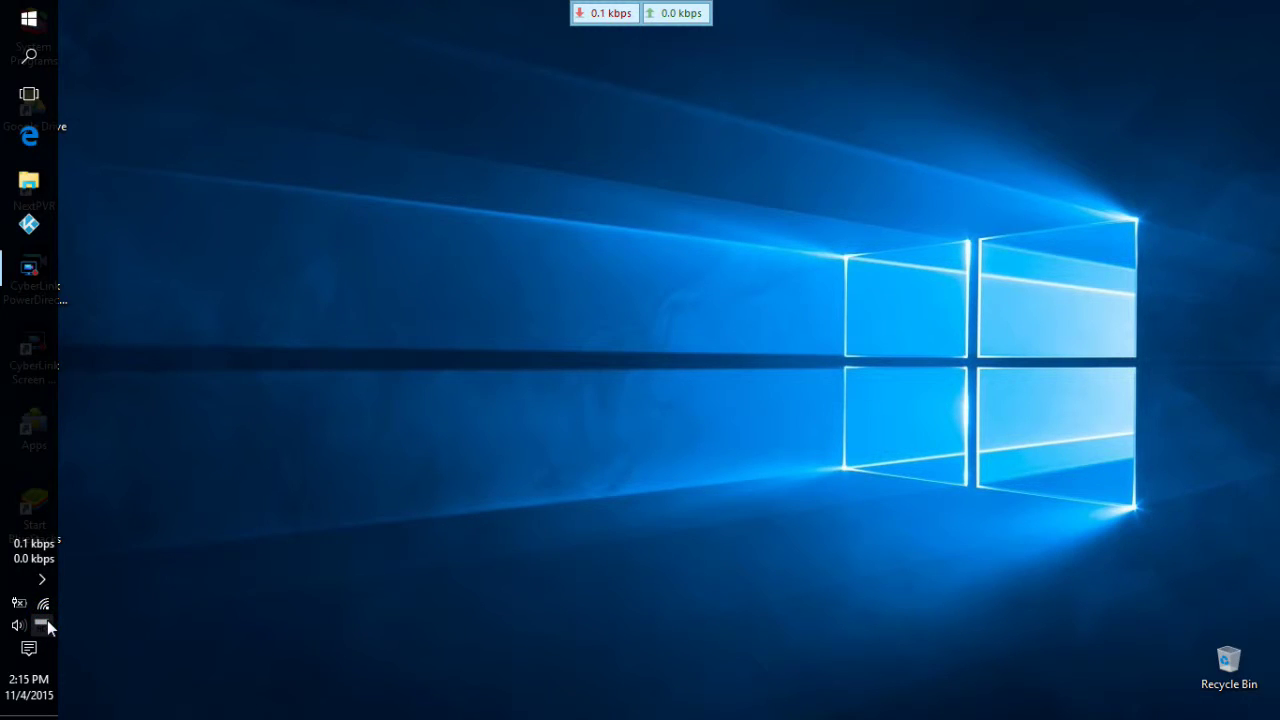
left_click(45, 630)
left_click(45, 632)
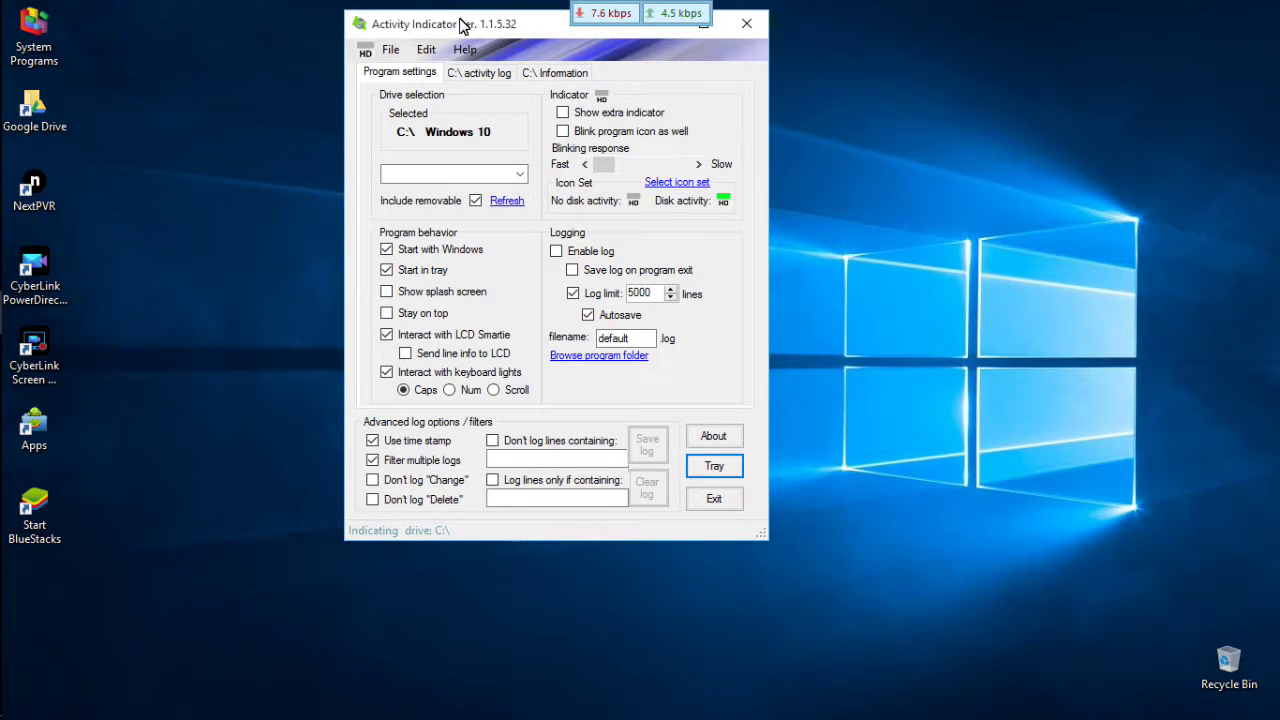
Step: Move the window slightly lower and show the C:\ activity log, which is disabled
mouse_move(460, 18)
left_mouse_down()
mouse_move(458, 74)
mouse_move(441, 102)
left_mouse_up()
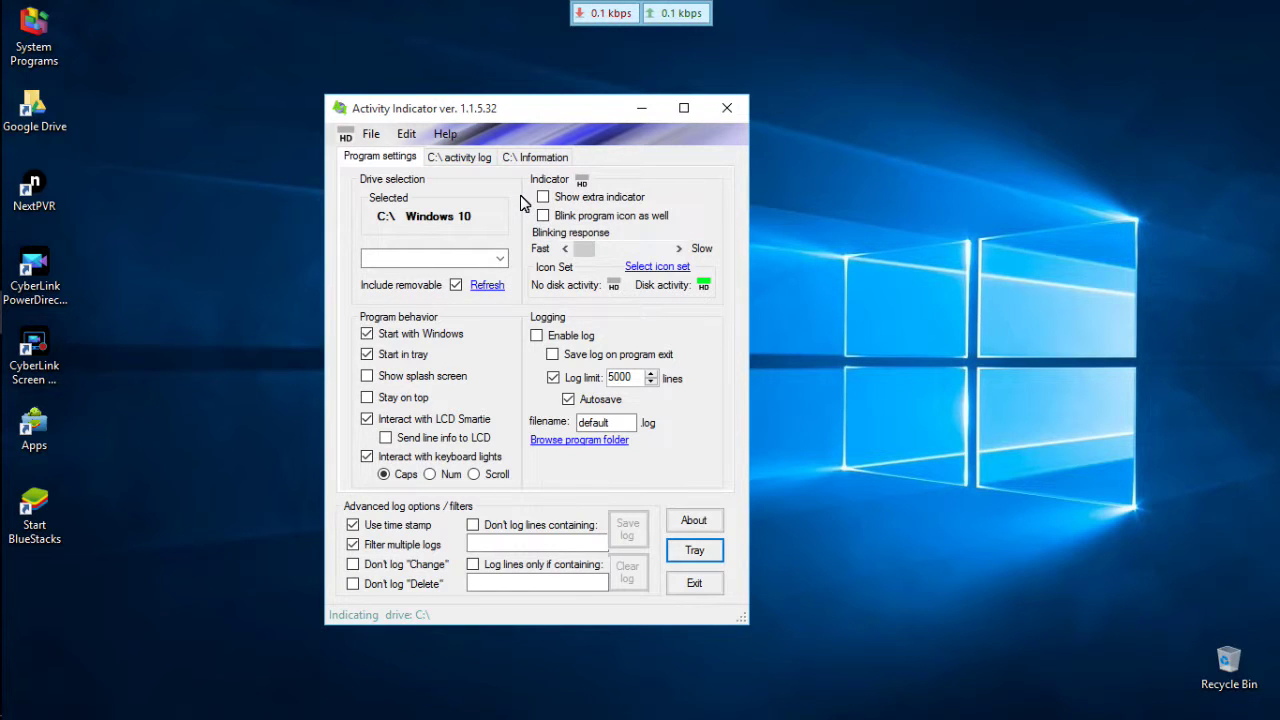
left_click(466, 160)
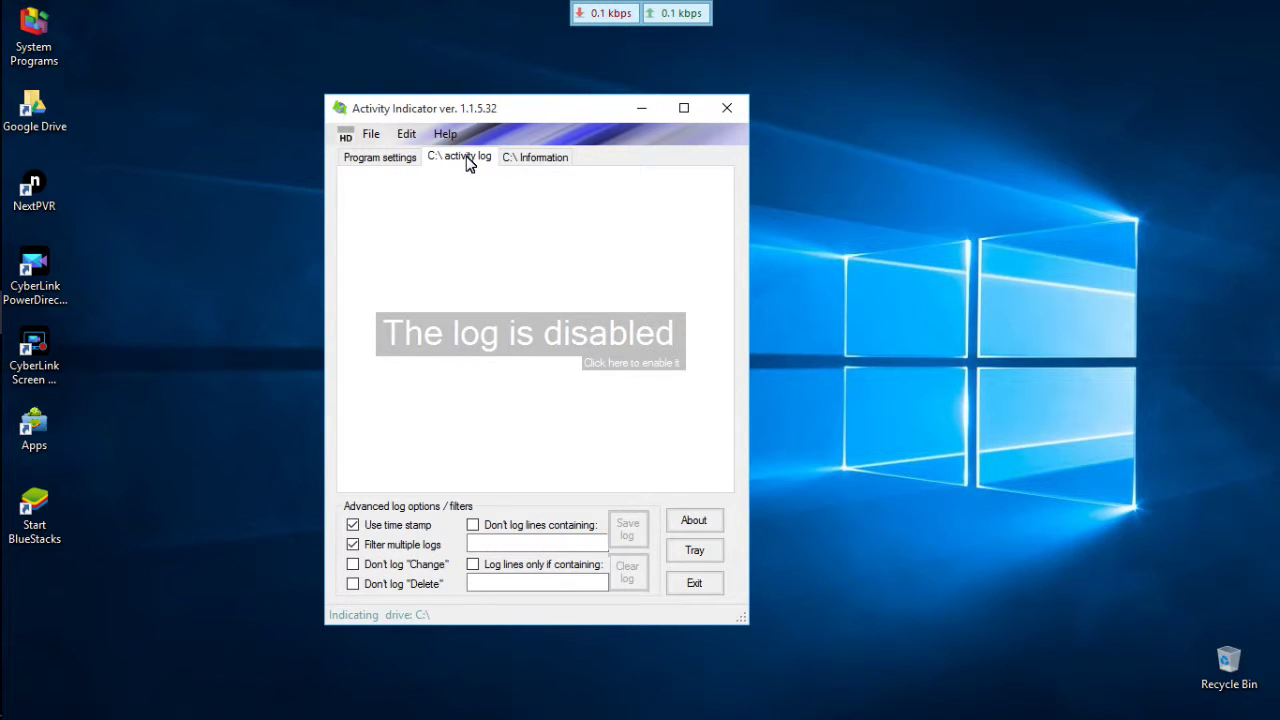
Step: Show C:\ Information: 302267 MBs total, 272463 MBs free, 9.86 % usage
left_click(545, 160)
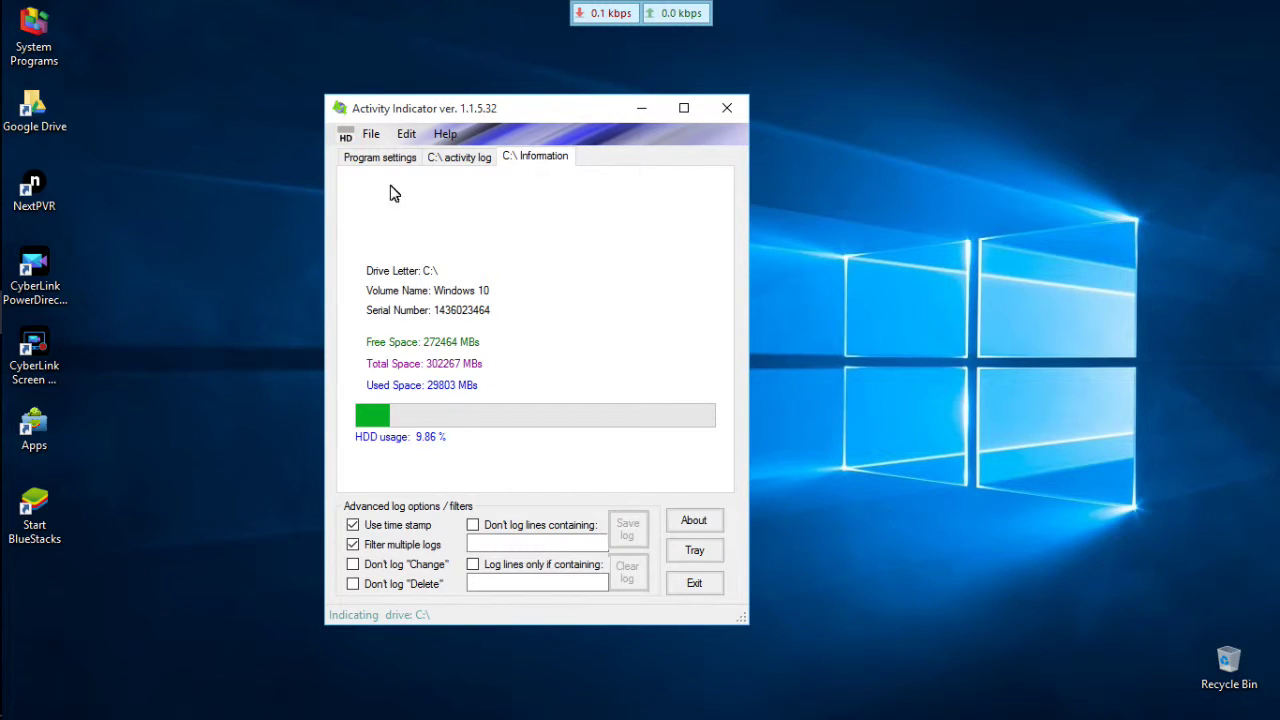
left_click(371, 136)
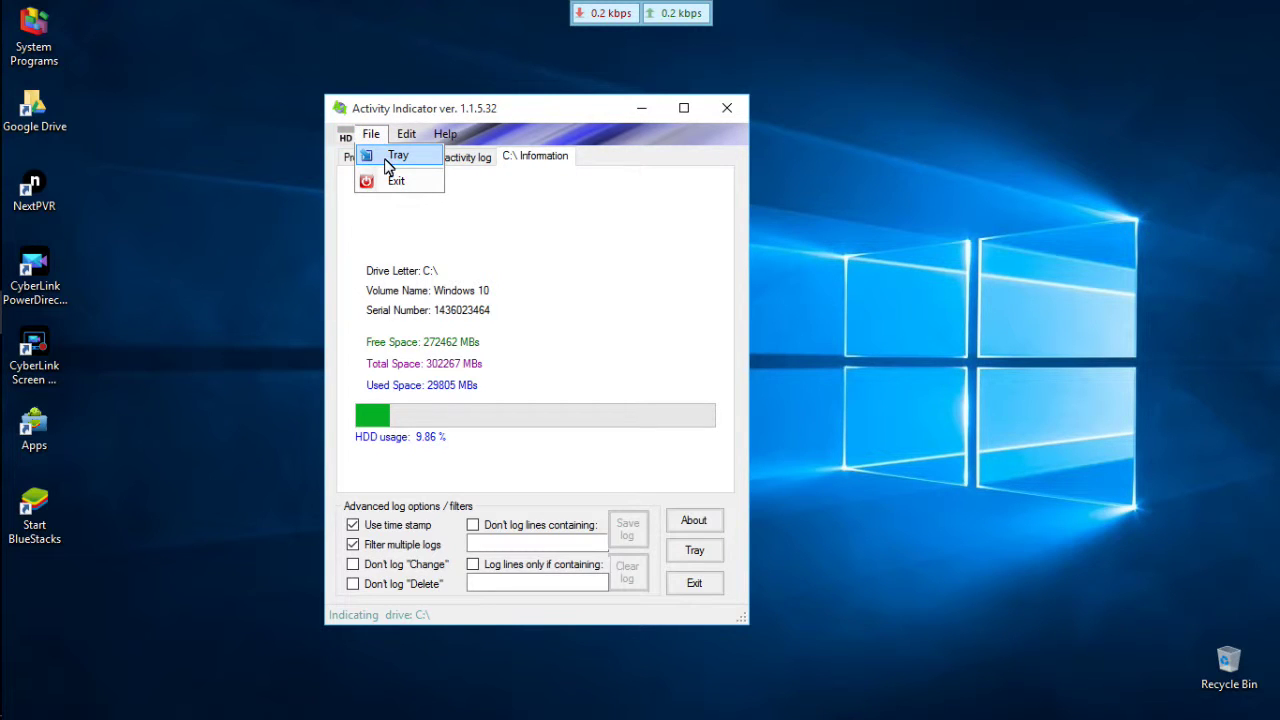
left_click(432, 222)
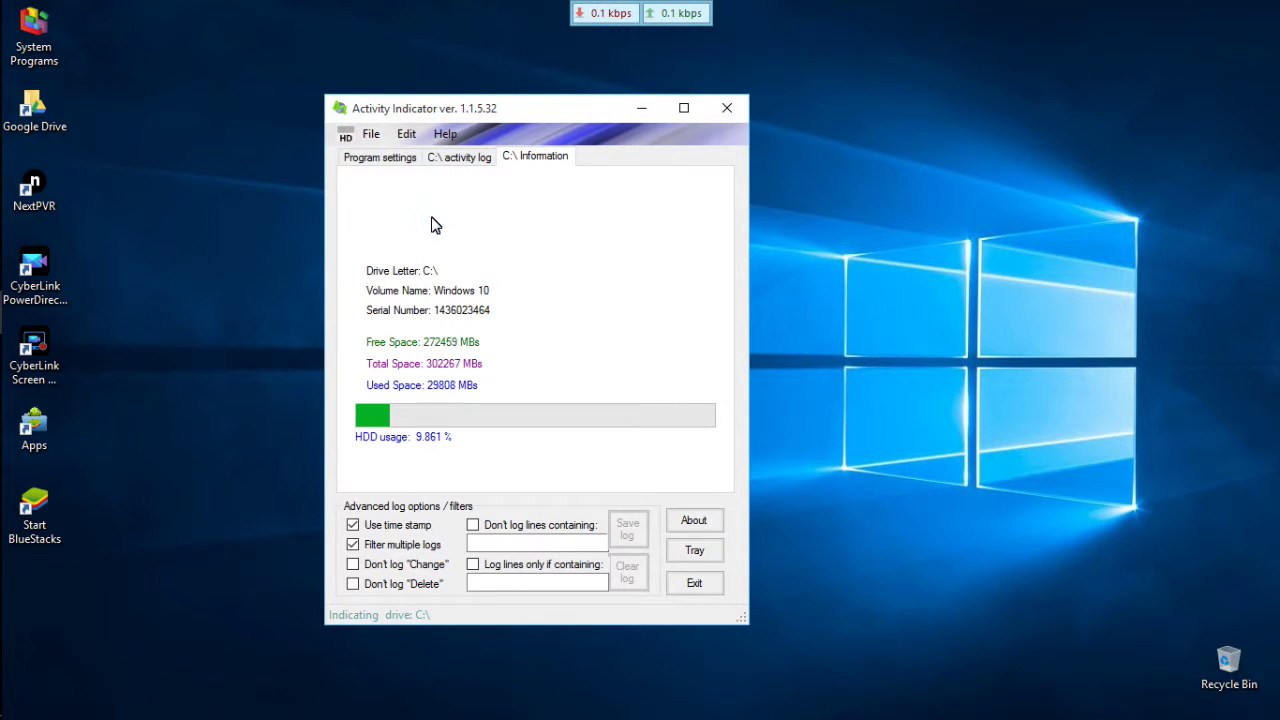
left_click(403, 136)
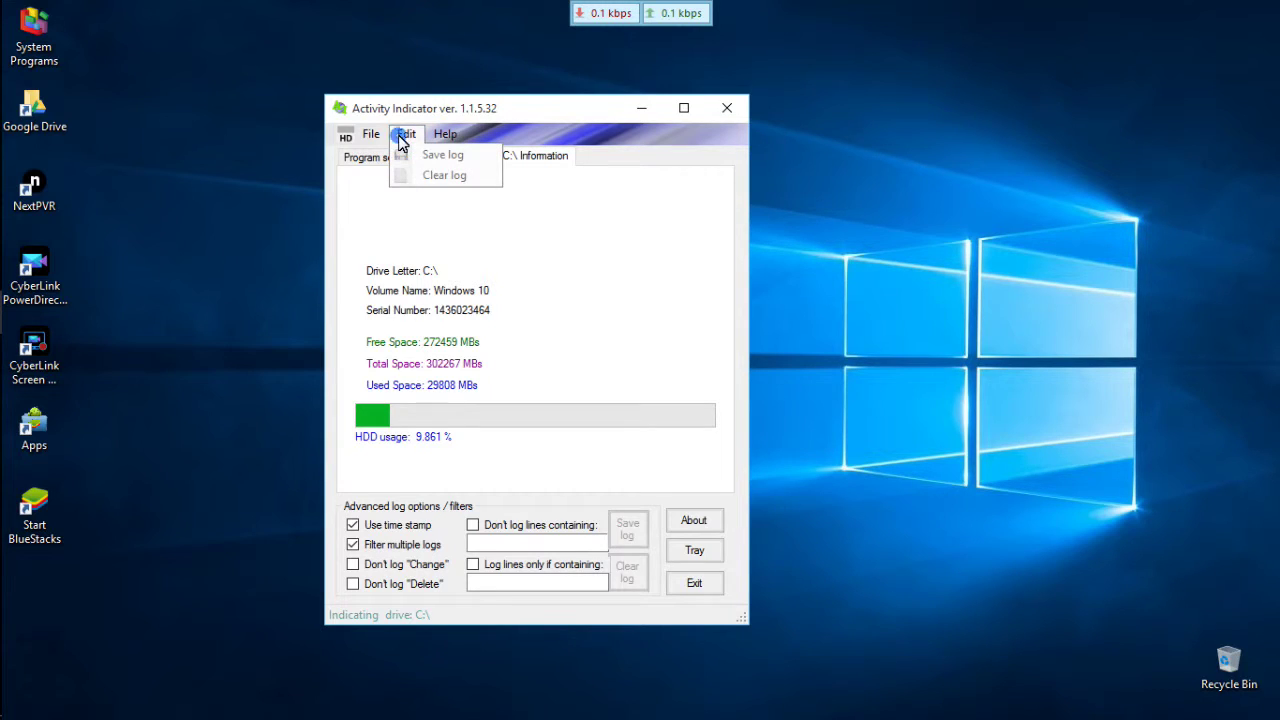
left_click(383, 222)
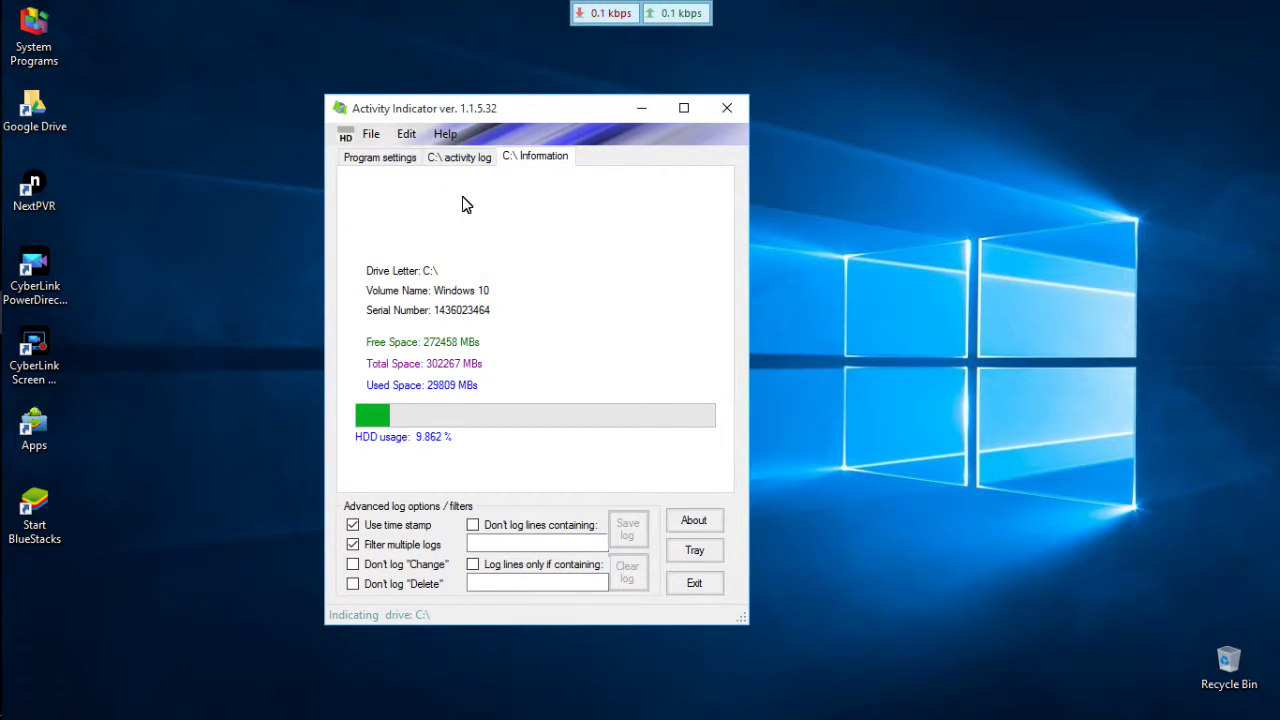
left_click(446, 136)
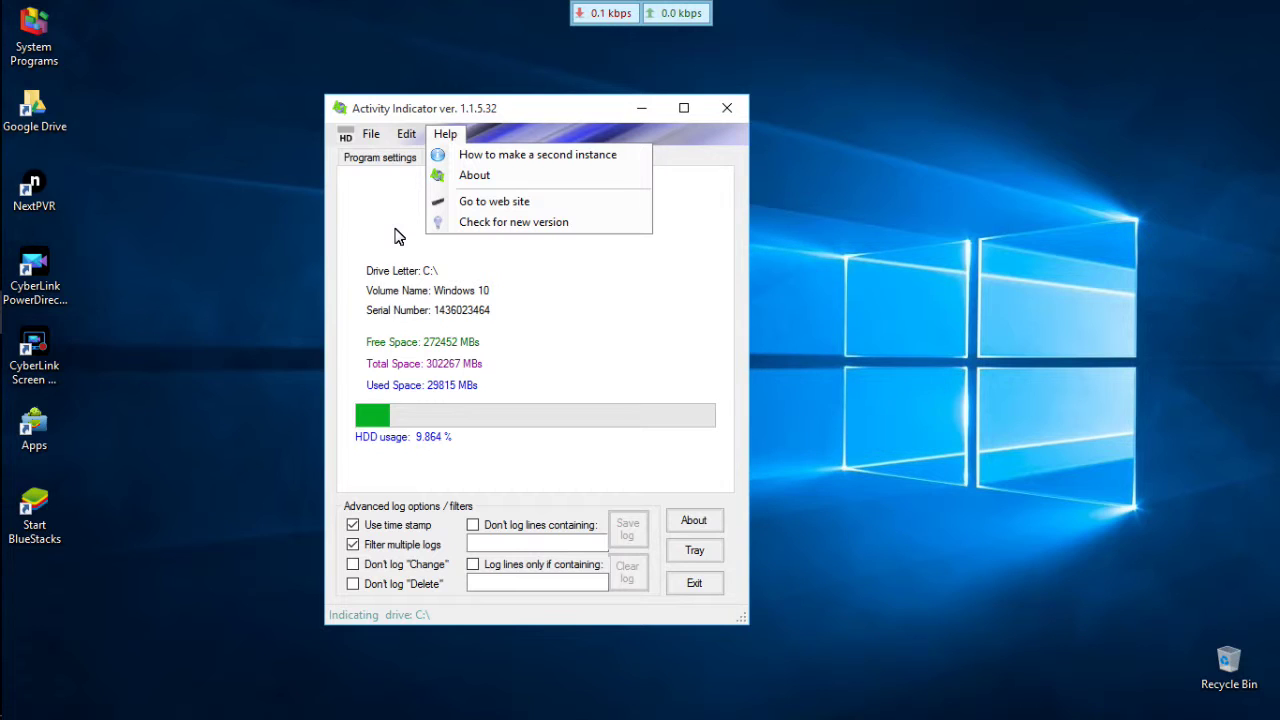
left_click(395, 235)
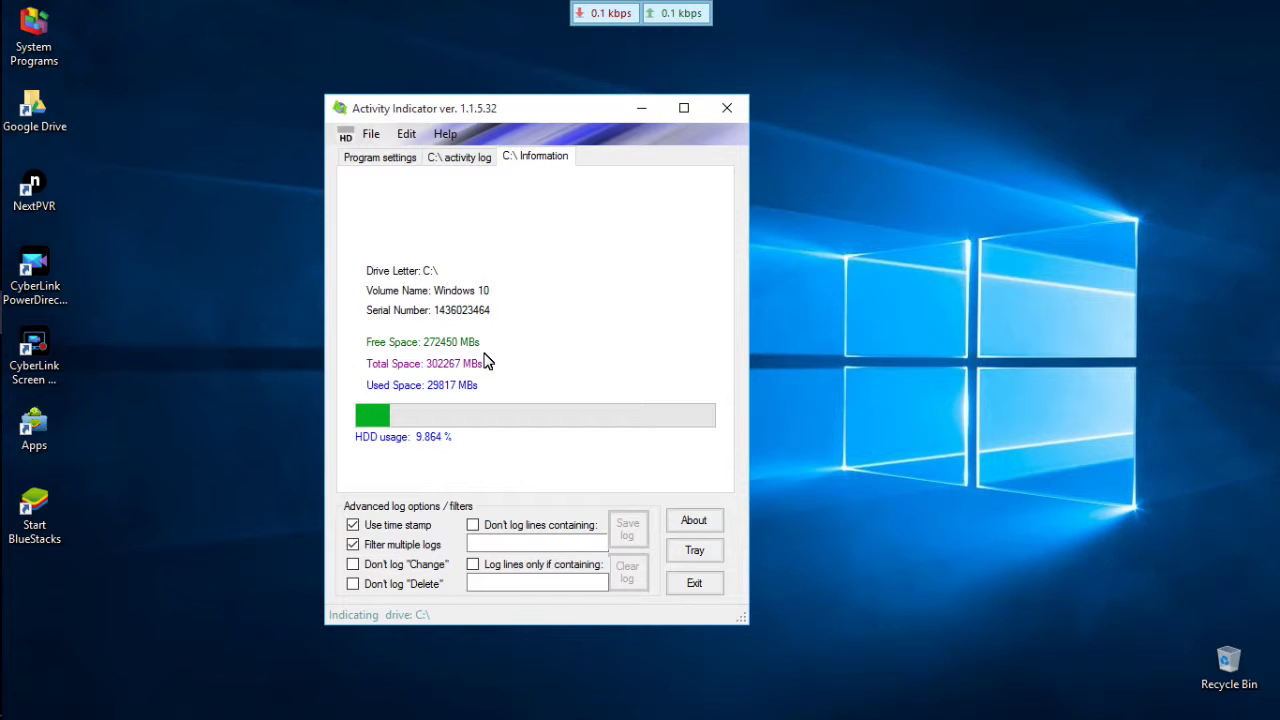
left_click(390, 165)
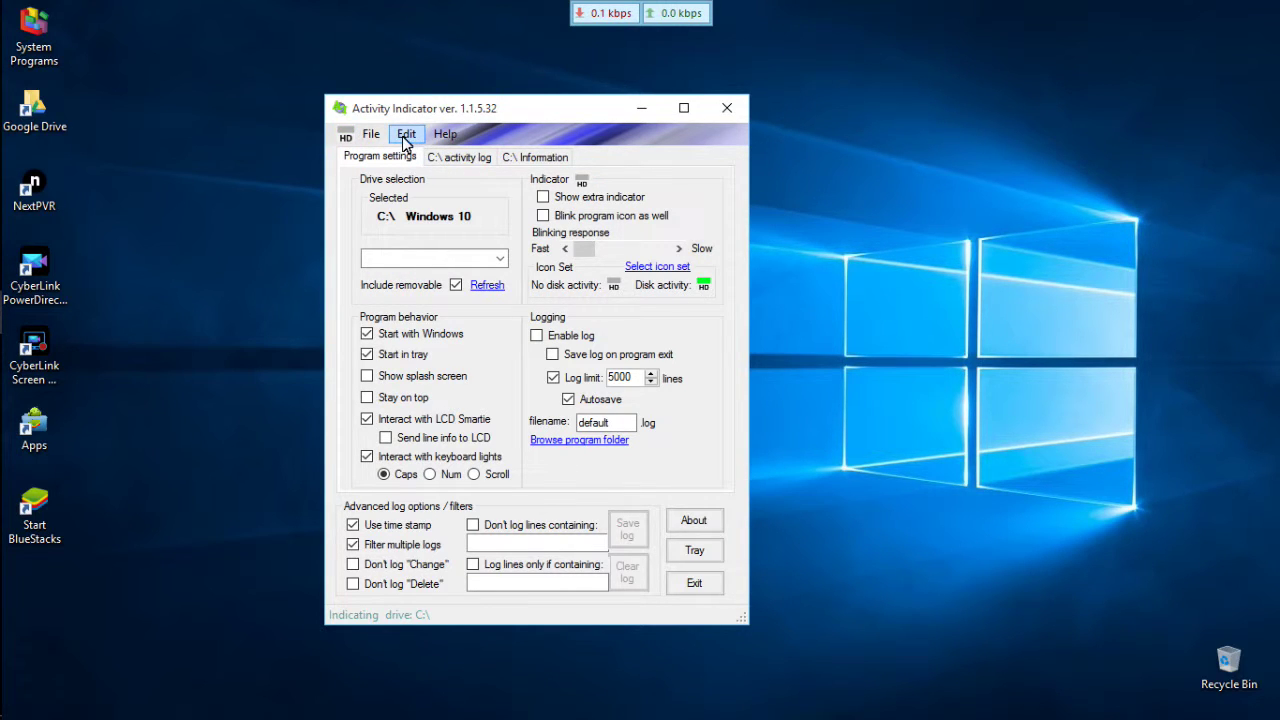
Step: Browse the Edit, File and Help menus on the settings page, then close them
left_click(405, 138)
left_click(371, 137)
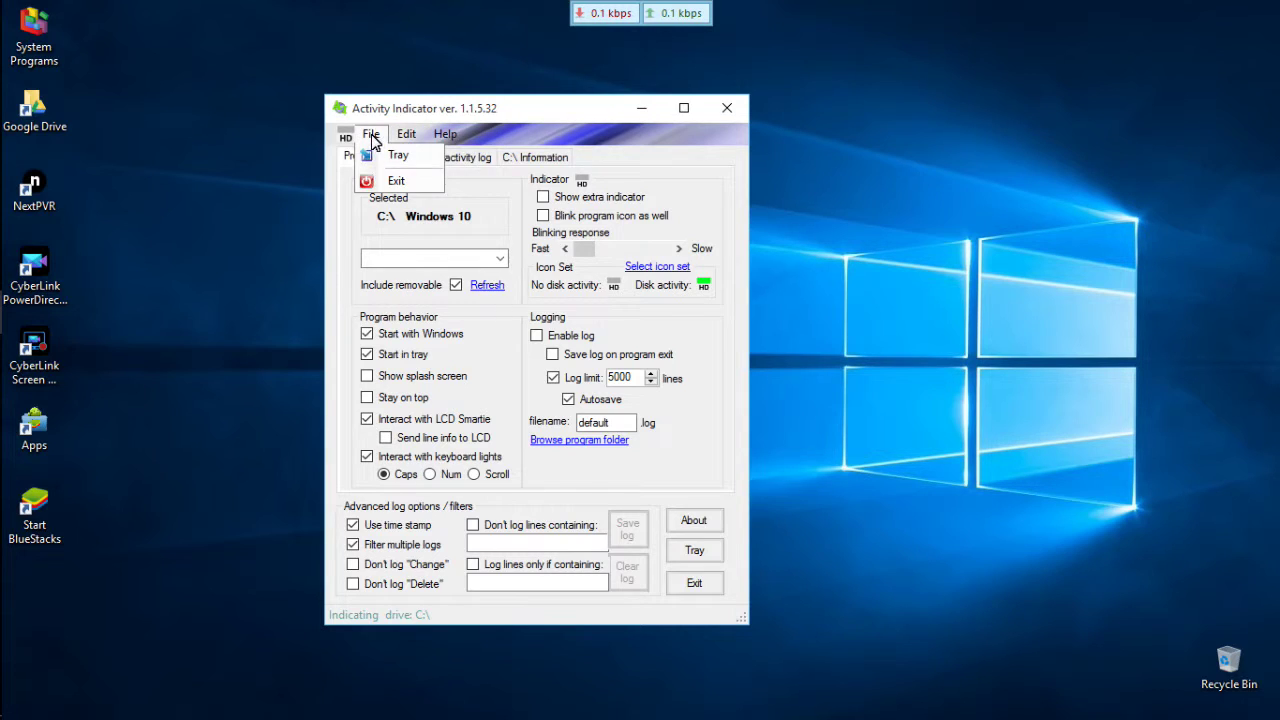
mouse_move(445, 133)
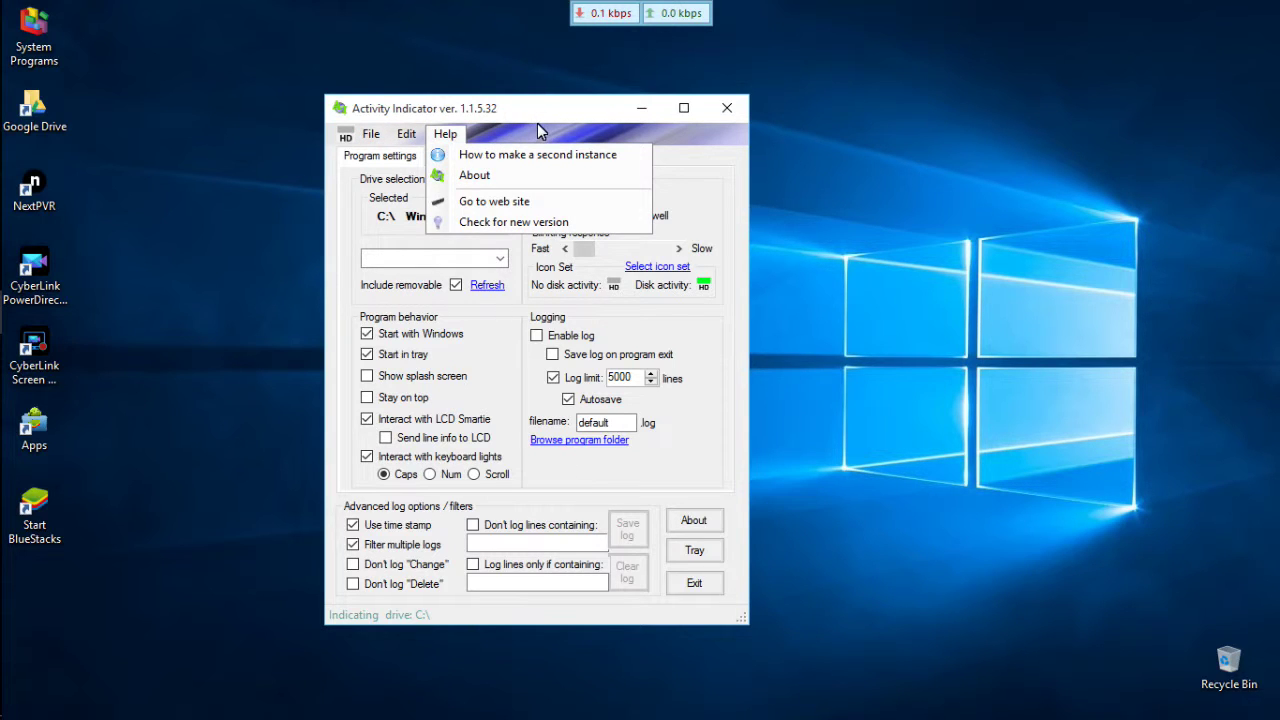
left_click(537, 123)
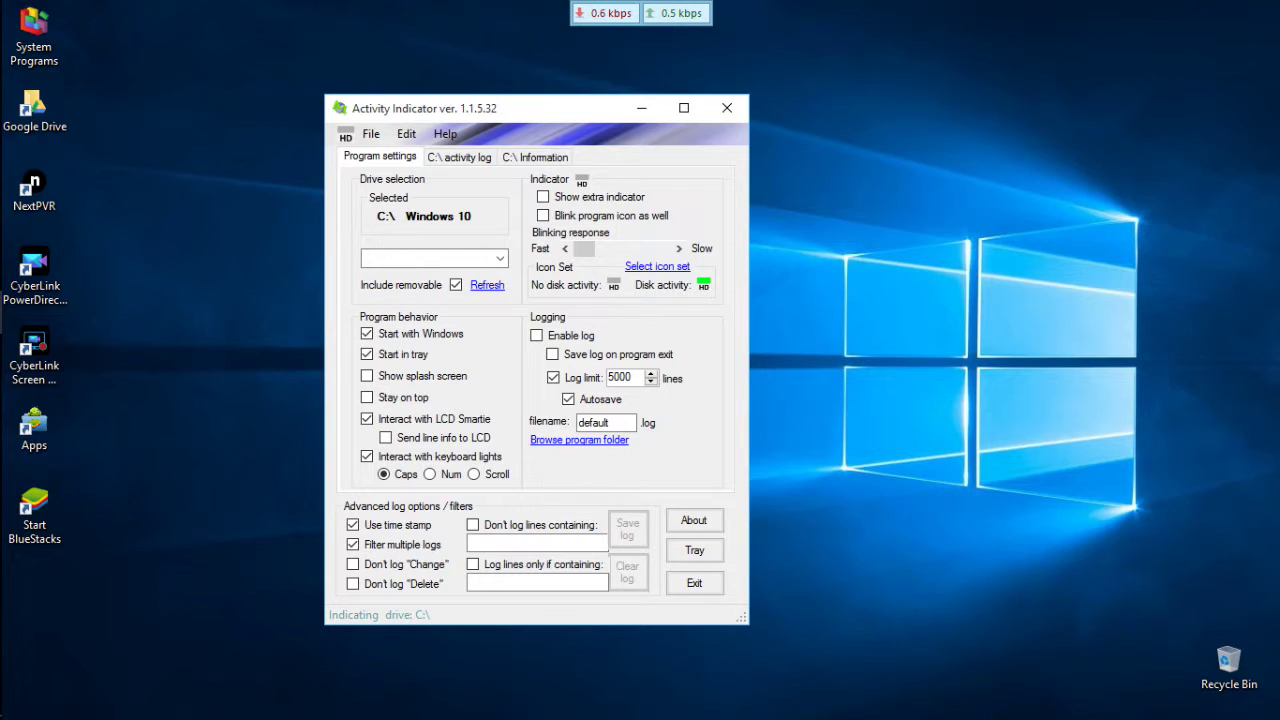
mouse_move(13, 620)
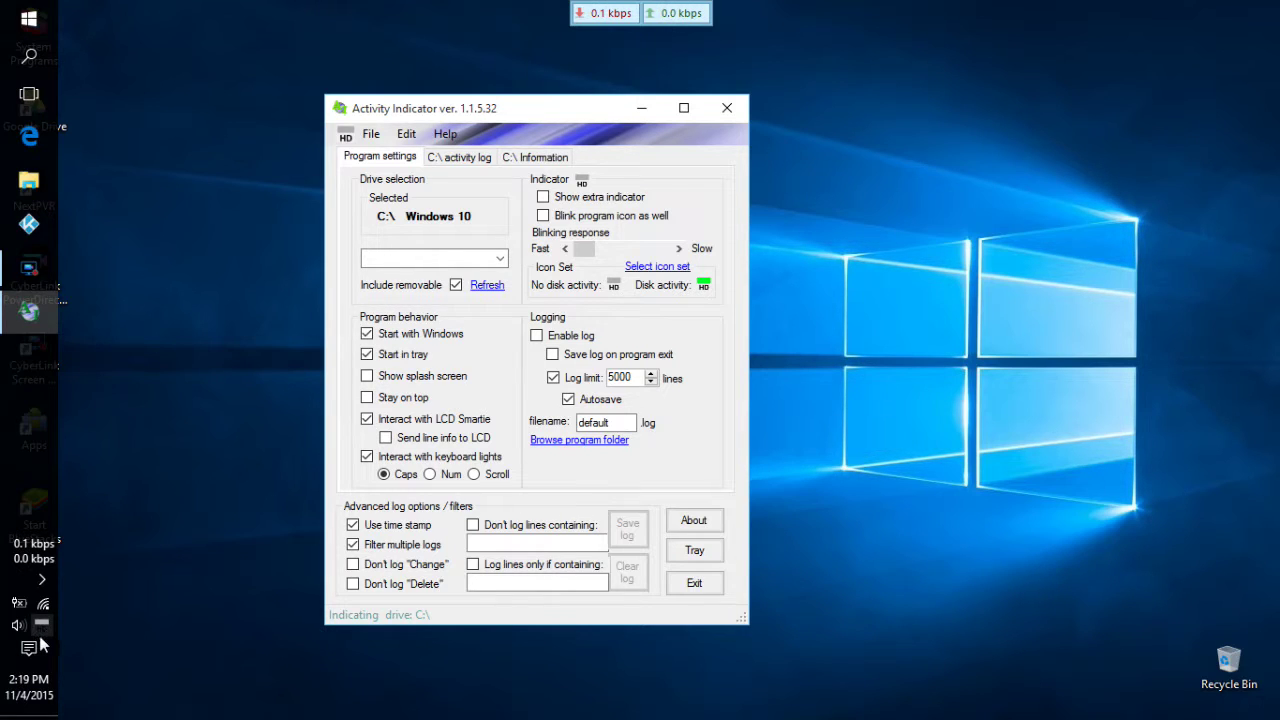
mouse_move(40, 640)
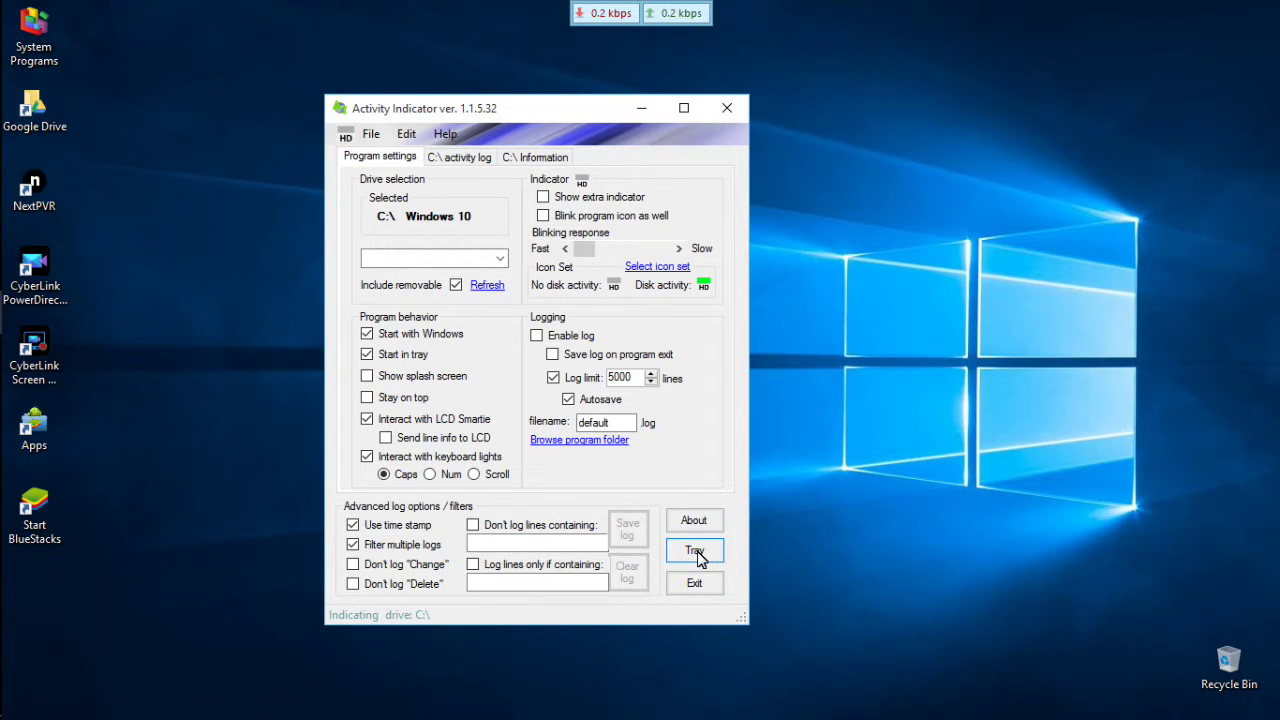
Step: Minimize Activity Indicator to the system tray with its Tray button
left_click(697, 553)
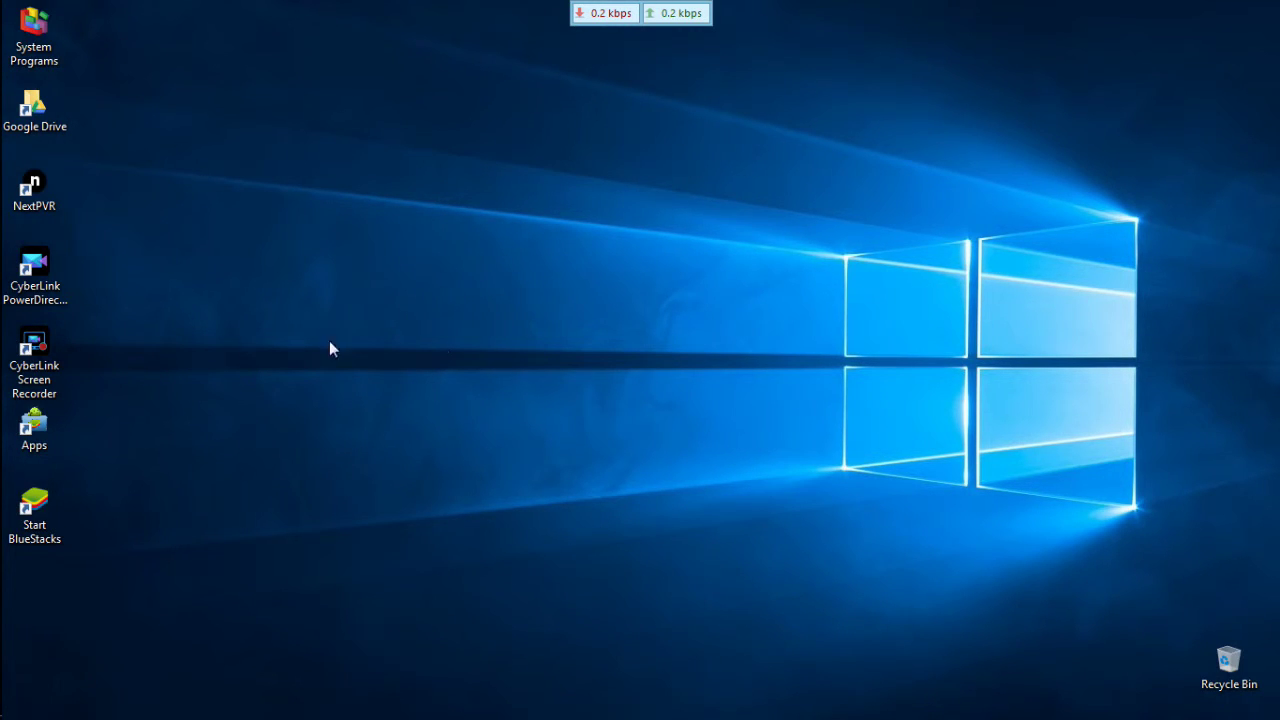
left_click(27, 285)
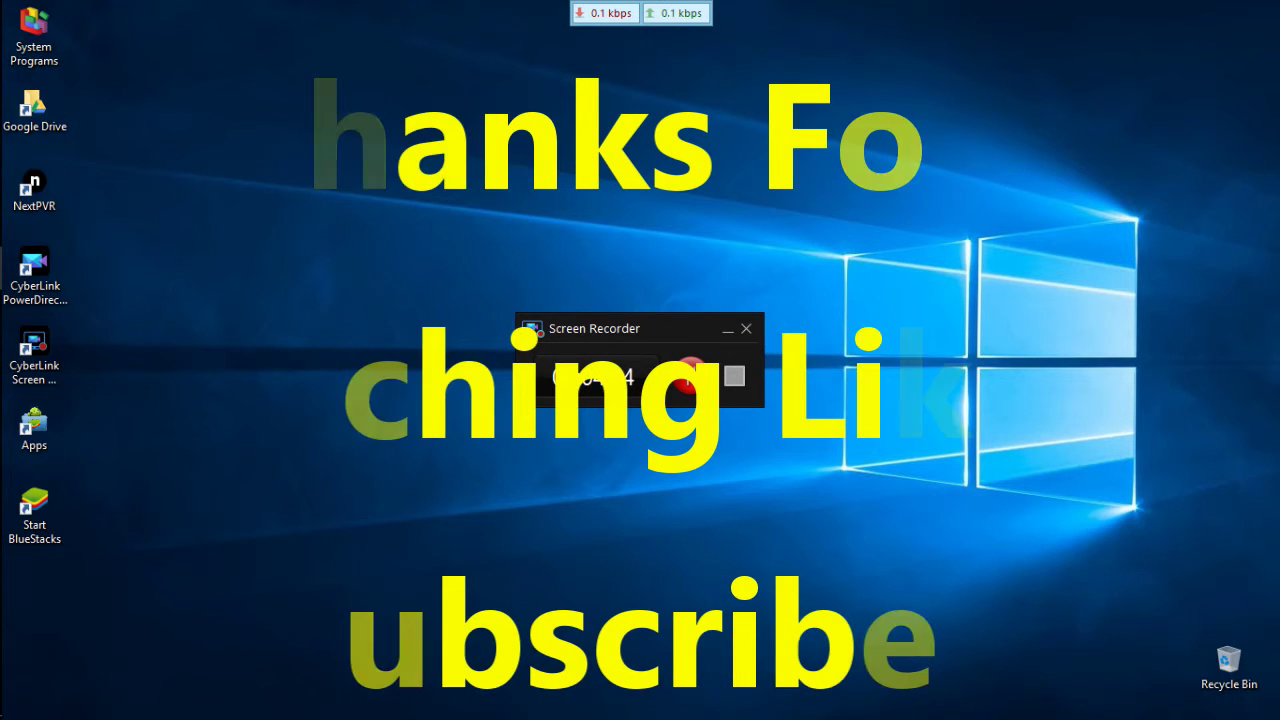